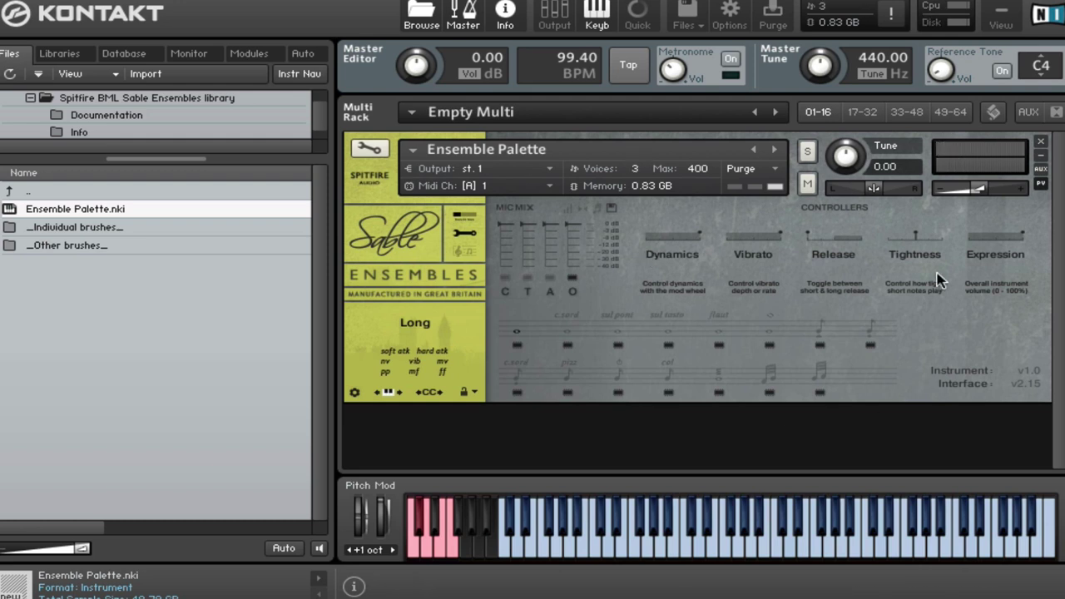
# Step: Select the con sordino Long CS articulation from the top row of the articulation grid
pyautogui.click(569, 332)
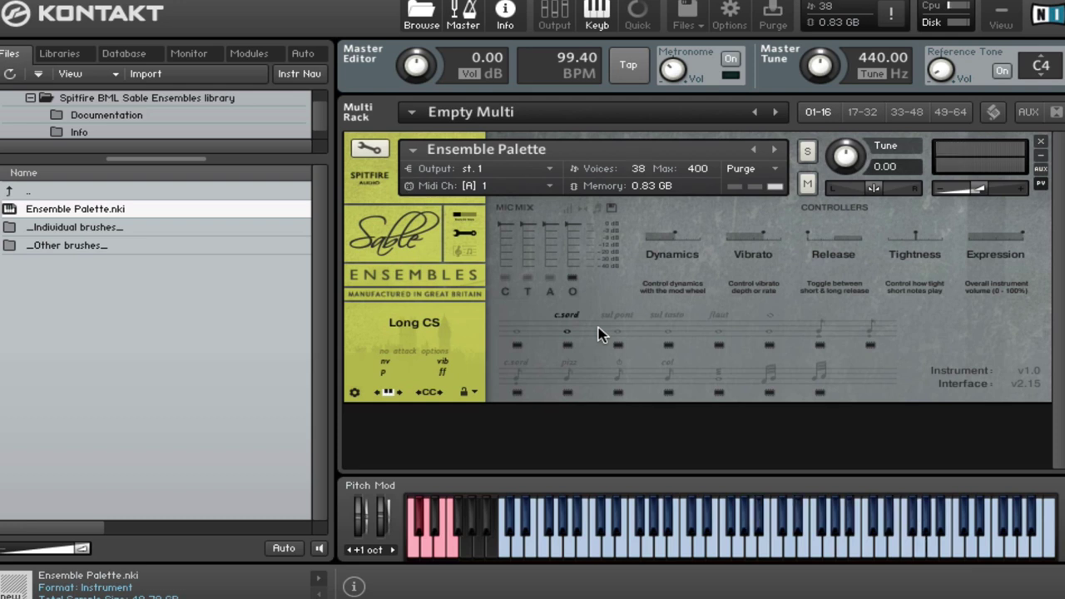
# Step: Pick the Long Sul Pont articulation from the top row of the articulation grid
pyautogui.click(622, 331)
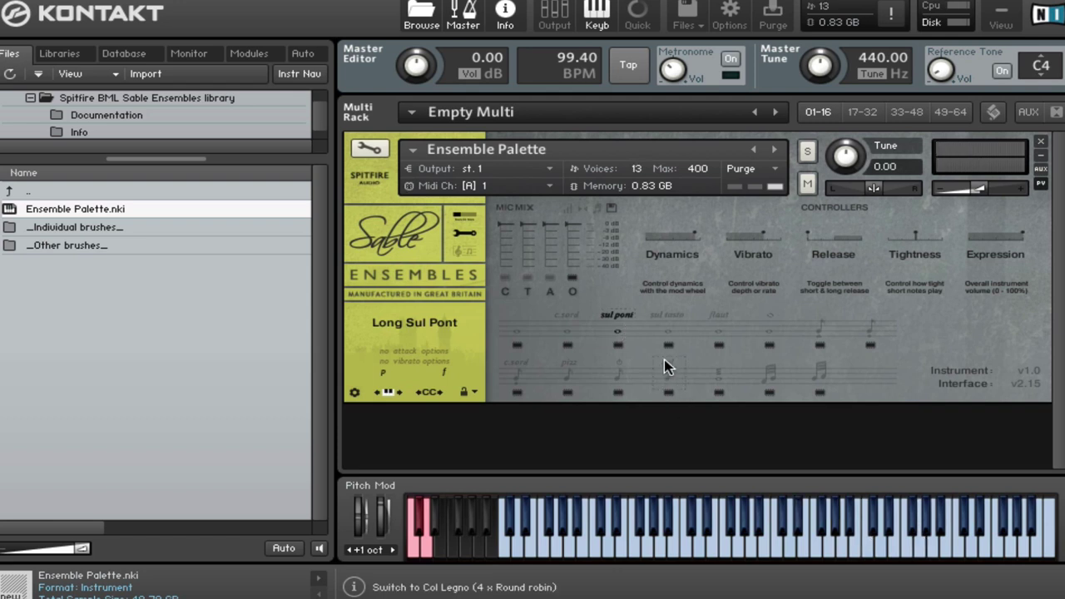
# Step: Pick the Long Sul Tasto articulation from the top row of the articulation grid
pyautogui.click(668, 334)
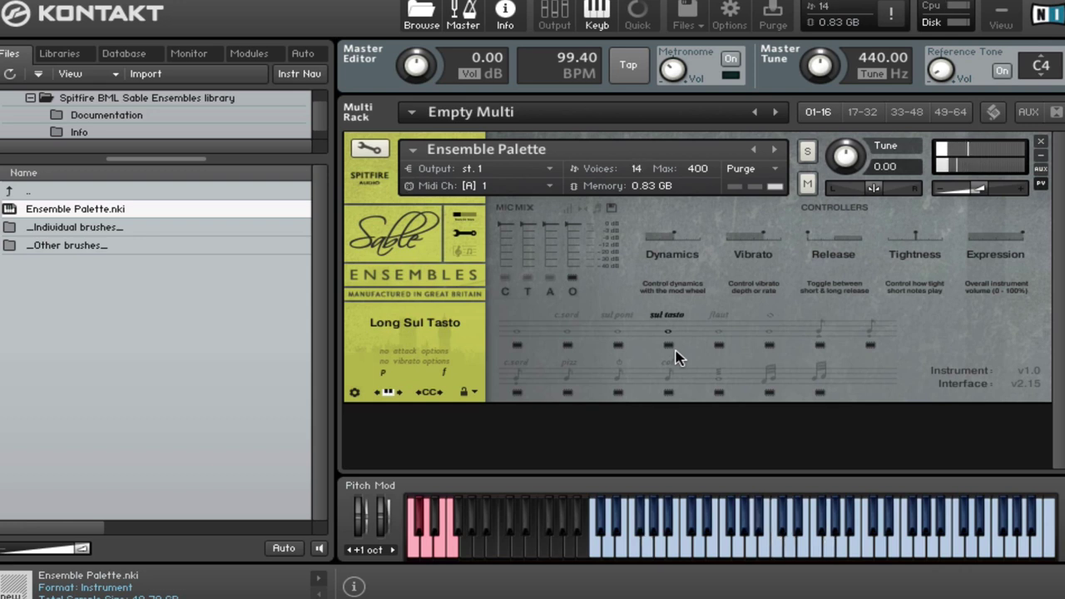
# Step: Pick the Long Flautando articulation from the top row of the articulation grid
pyautogui.click(717, 337)
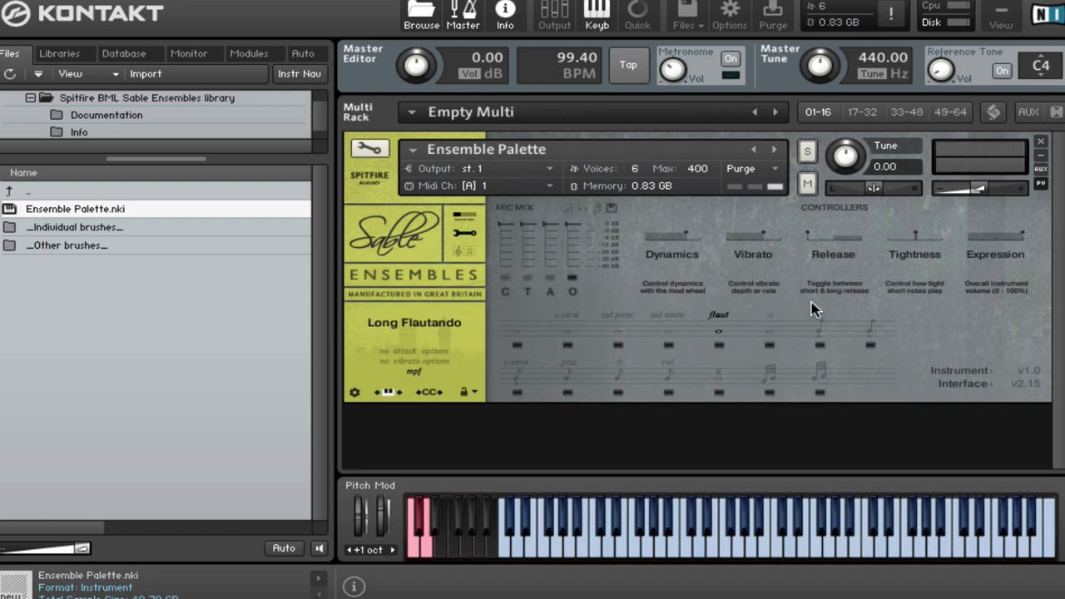
# Step: Pick the Long Harmonics articulation from the top row of the articulation grid
pyautogui.click(770, 330)
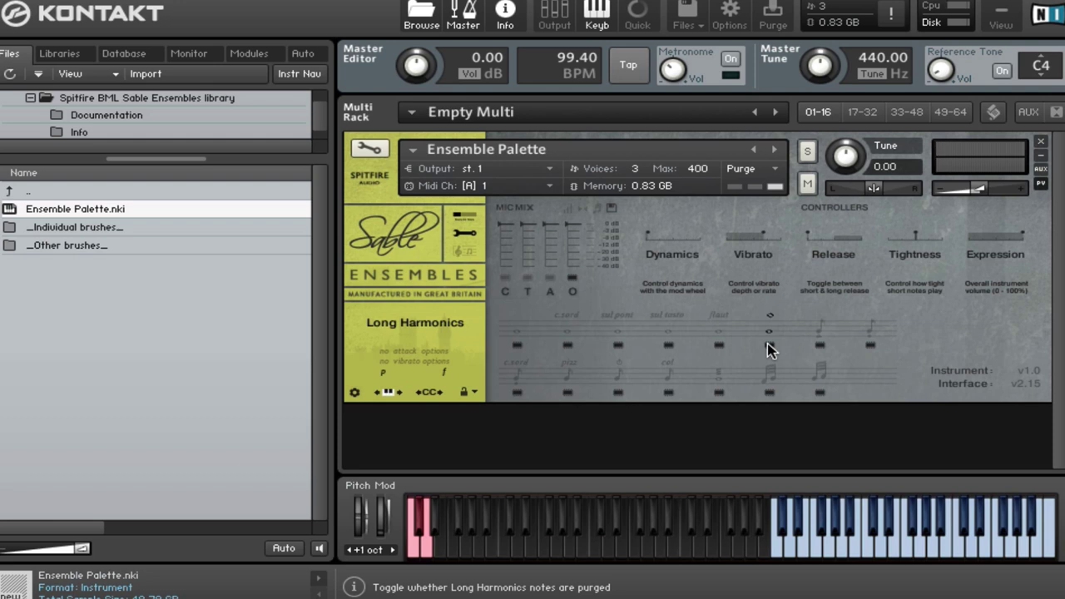
# Step: Pick the Spiccato articulation (8 × round robin) from the articulation grid
pyautogui.click(820, 329)
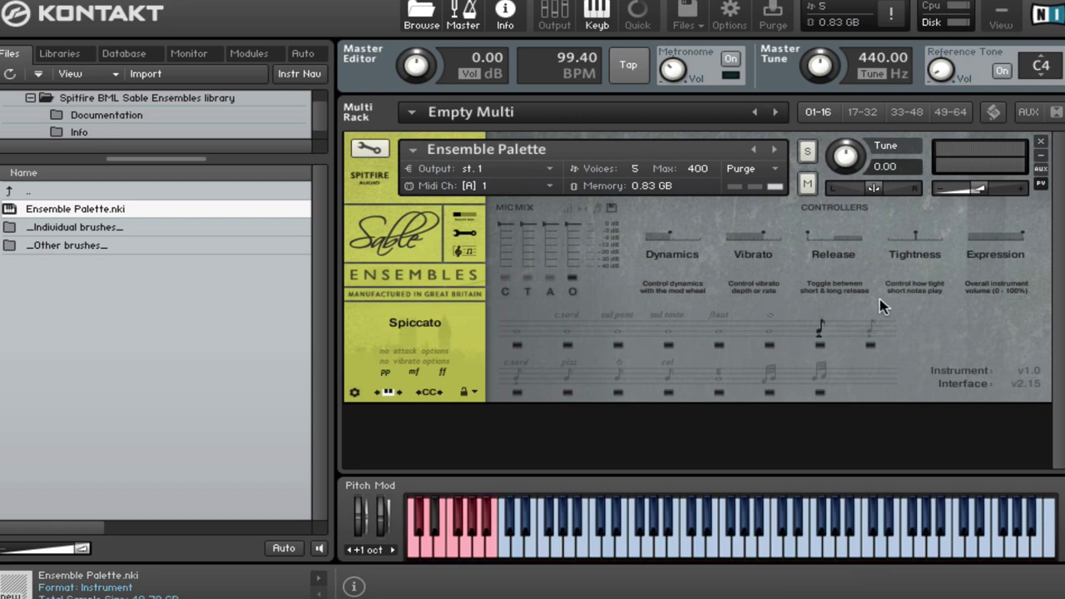
# Step: Audition Staccato, then settle on the Short CS con sordino articulation
pyautogui.click(873, 354)
pyautogui.click(517, 365)
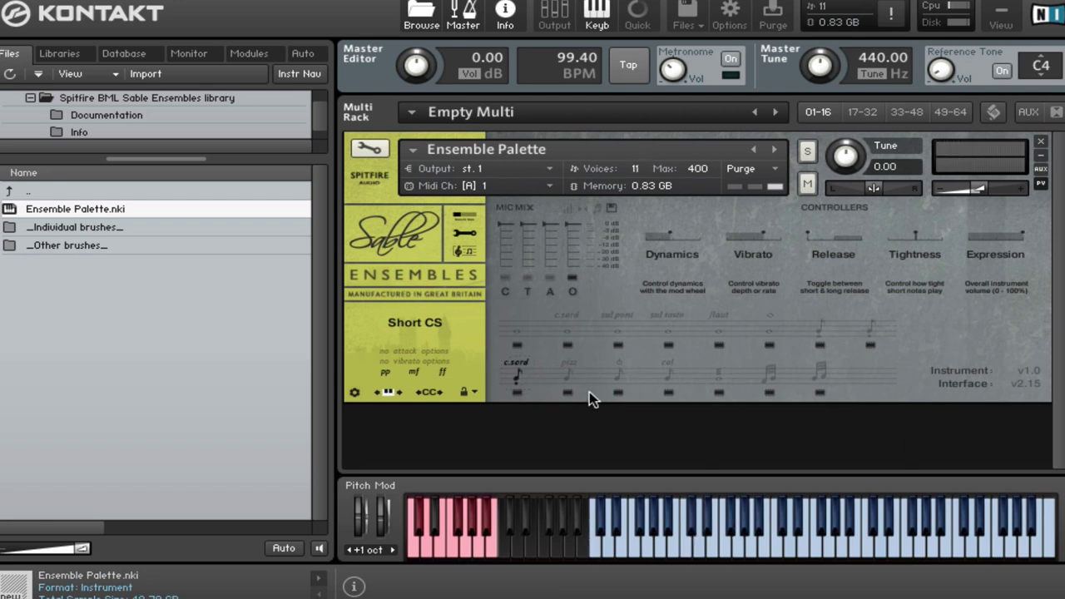
# Step: Audition Pizzicato and Pizzicato Bartok, ending on Col Legno (4 × round robin)
pyautogui.click(567, 379)
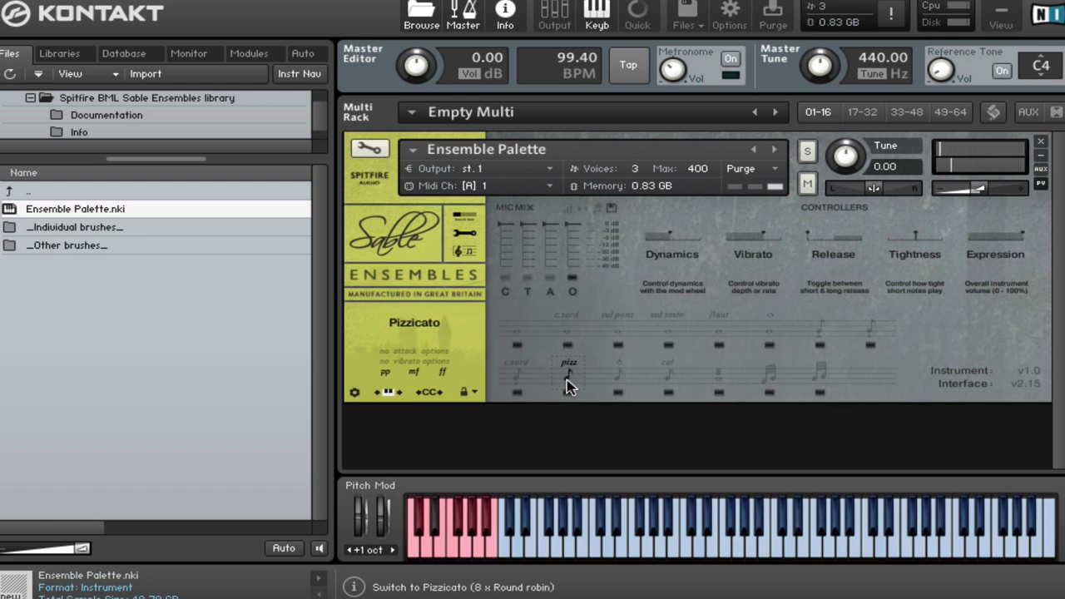
pyautogui.click(616, 378)
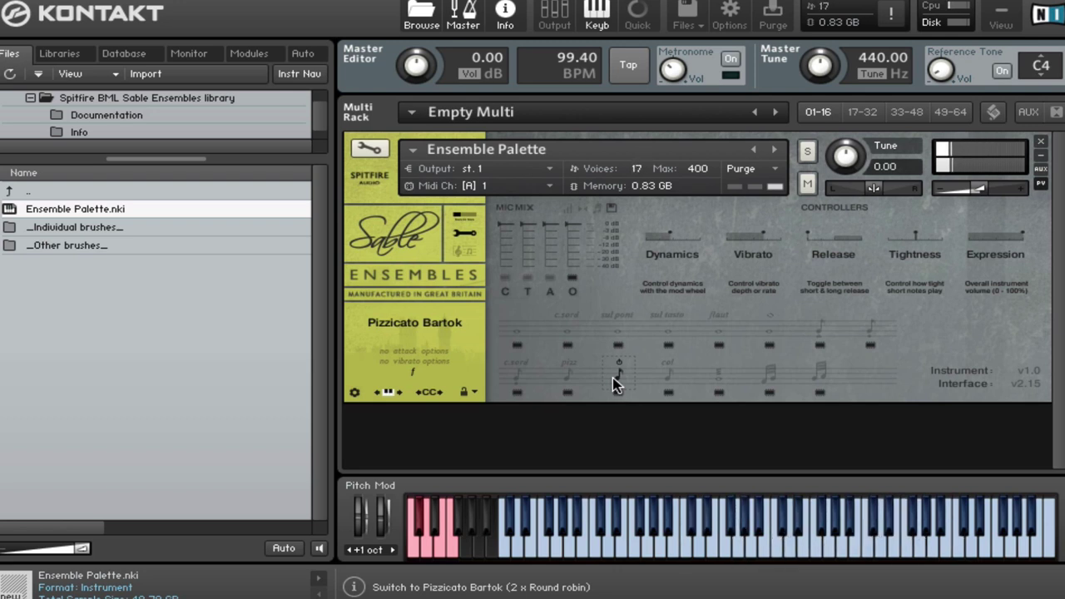
pyautogui.click(669, 375)
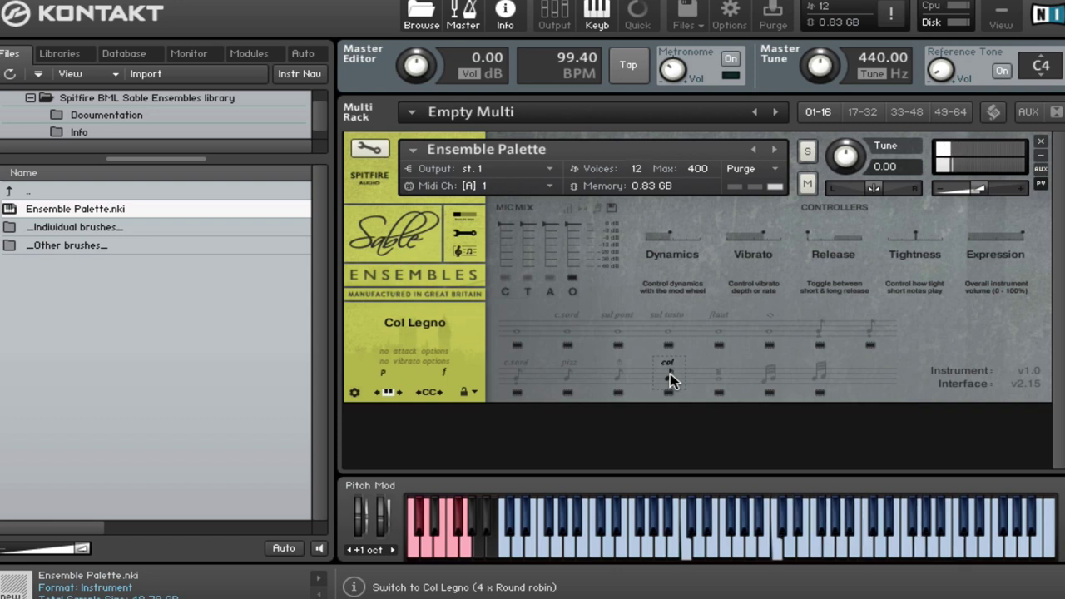
# Step: Pick the Tremolo articulation from the bottom row of the articulation grid
pyautogui.click(715, 378)
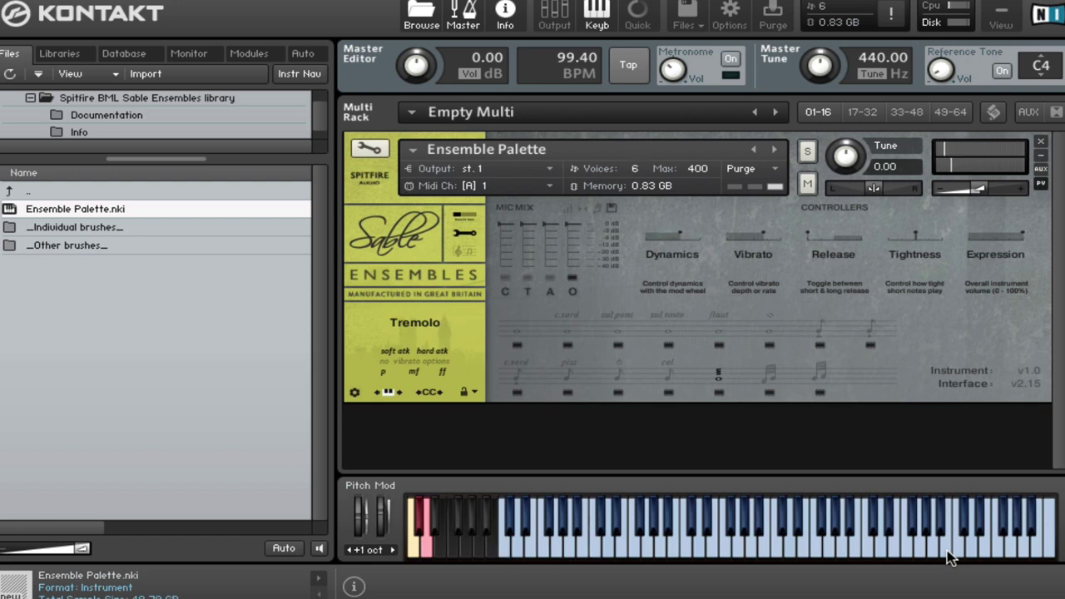
# Step: Audition Trill (Minor 2nd), then settle on Trill (Major 2nd)
pyautogui.click(770, 378)
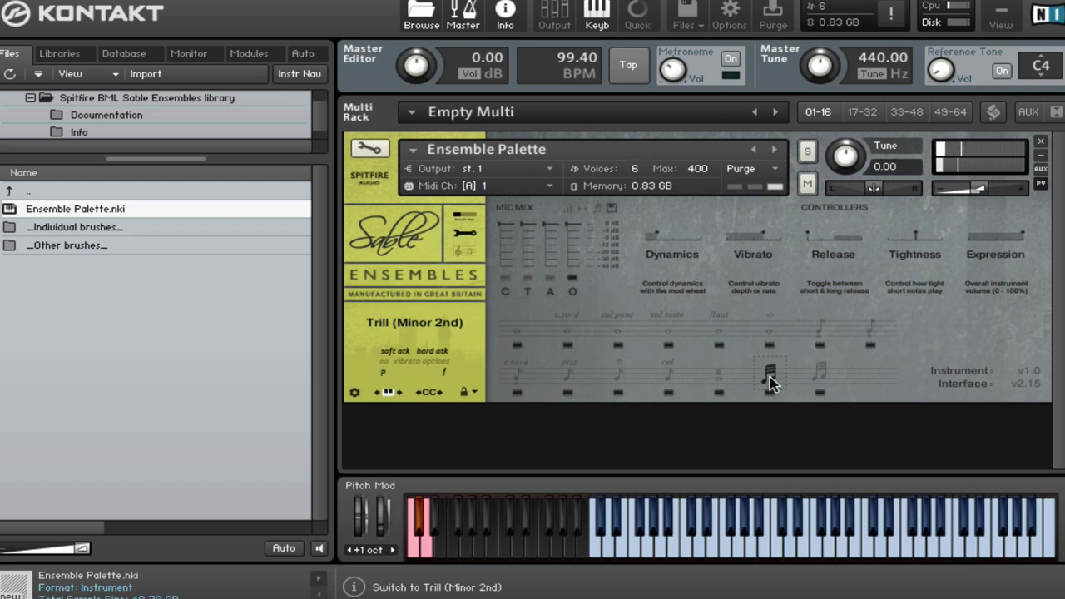
pyautogui.click(817, 382)
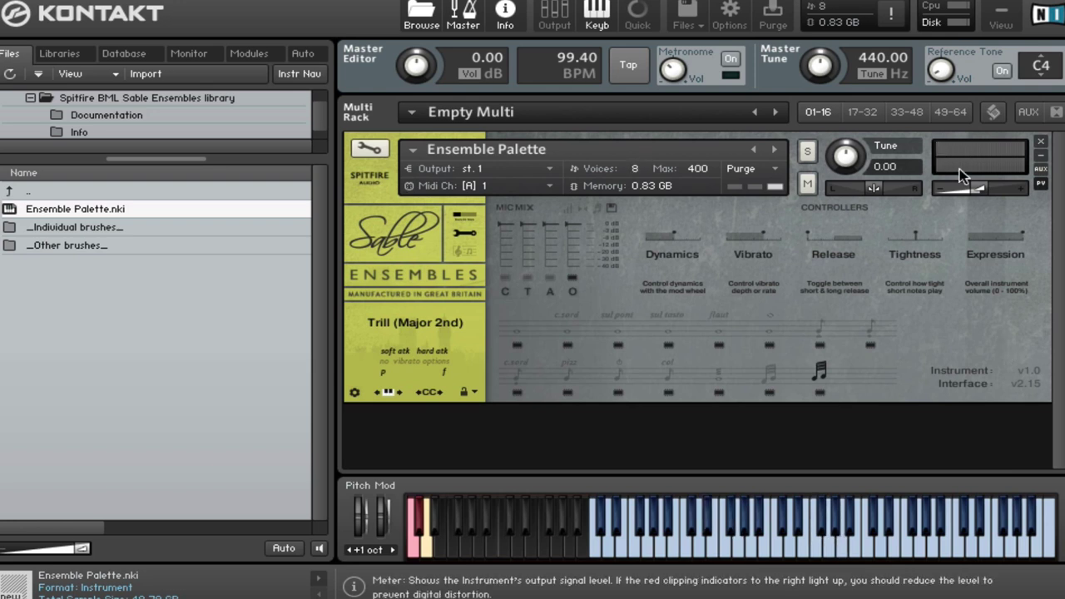
# Step: Return to the Spiccato articulation and toggle the O and C mic positions
pyautogui.click(819, 328)
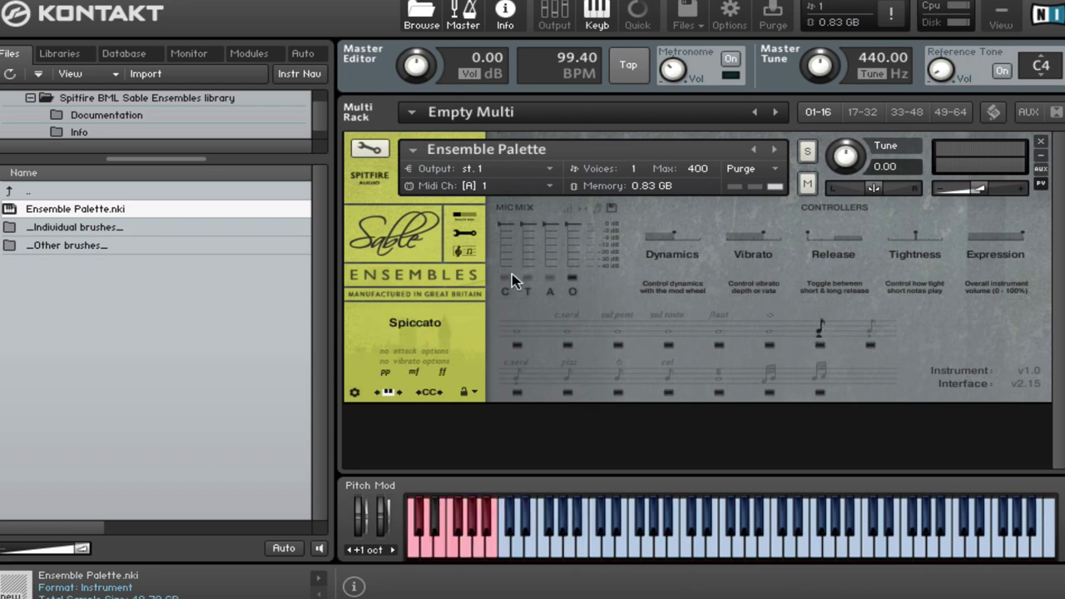
pyautogui.click(572, 278)
pyautogui.click(504, 277)
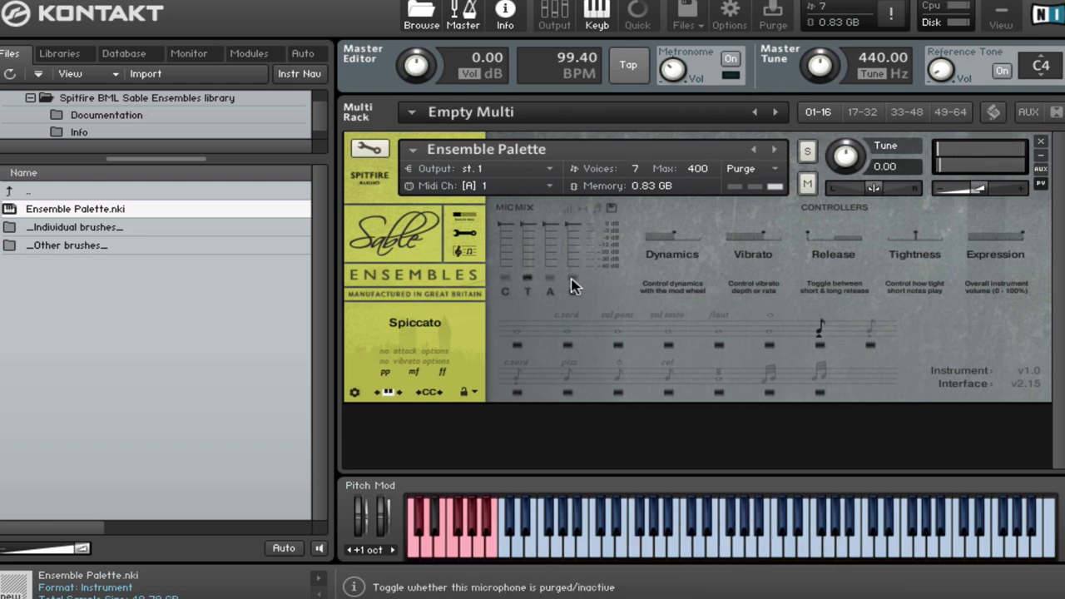
# Step: Cycle the A and O mics, lower the A mic fader, and select the _Other brushes_ folder
pyautogui.click(550, 278)
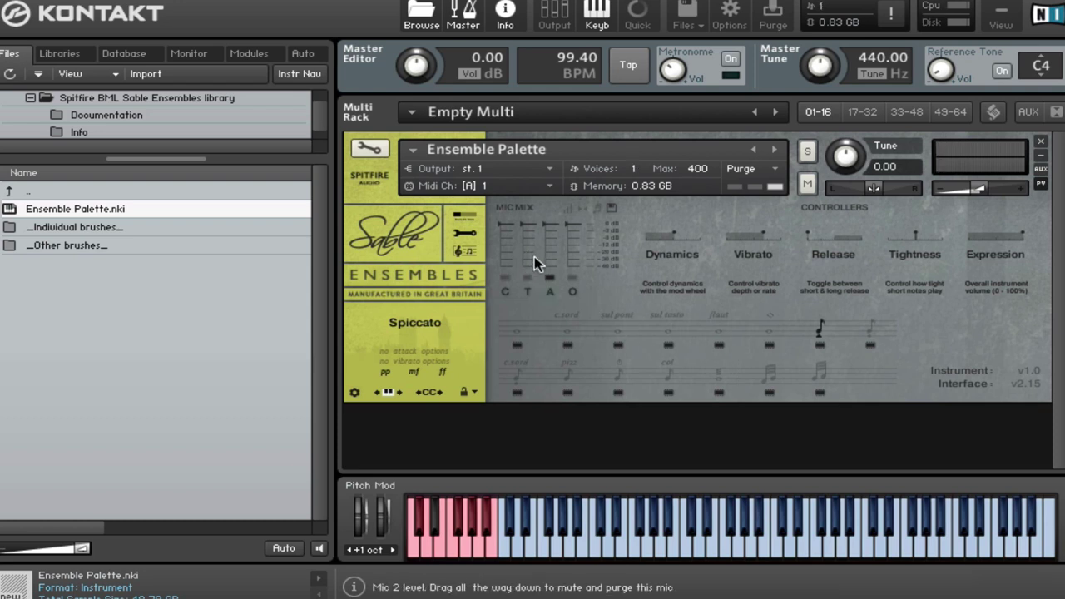
pyautogui.click(572, 285)
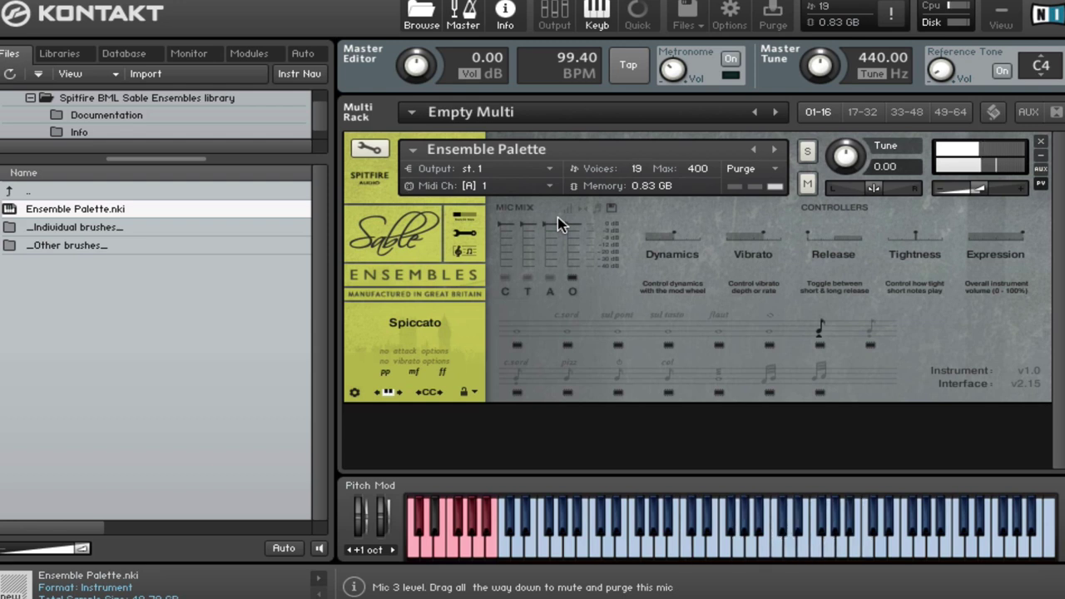
pyautogui.click(550, 277)
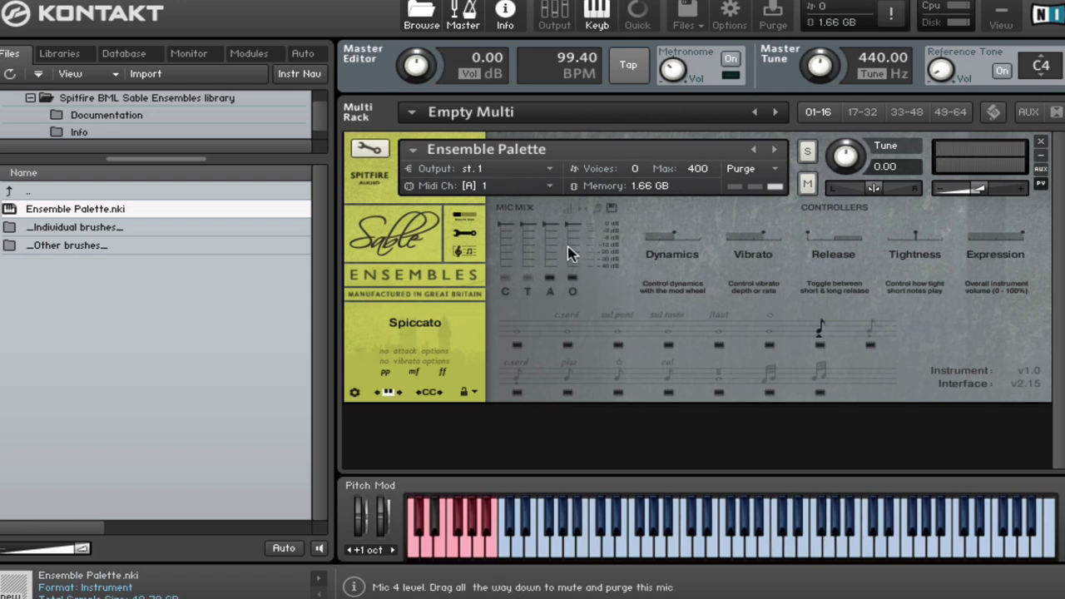
pyautogui.moveTo(552, 261); pyautogui.dragTo(550, 223)
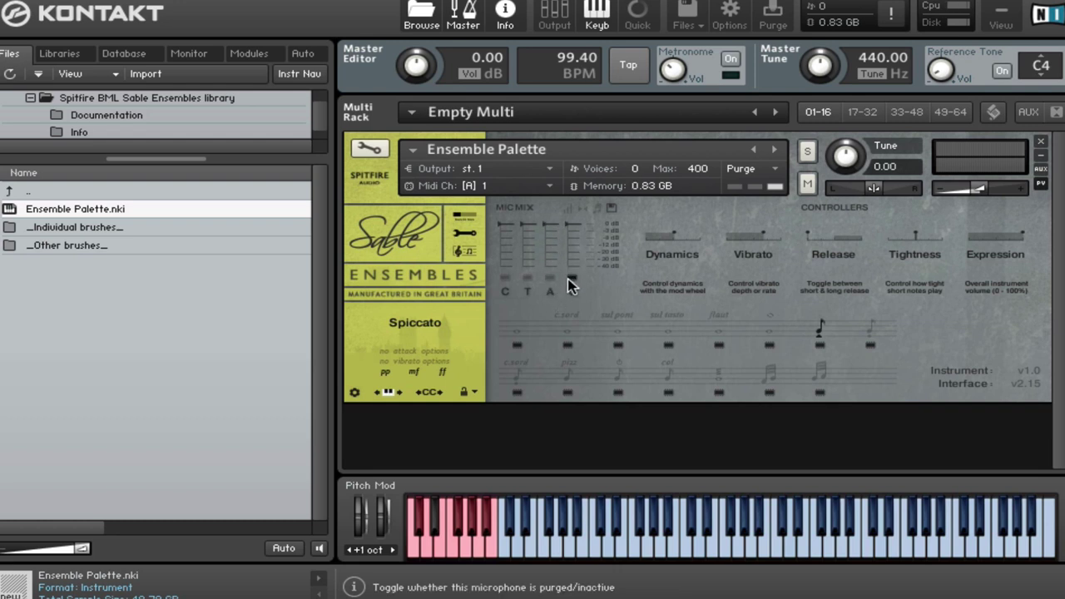
pyautogui.click(98, 247)
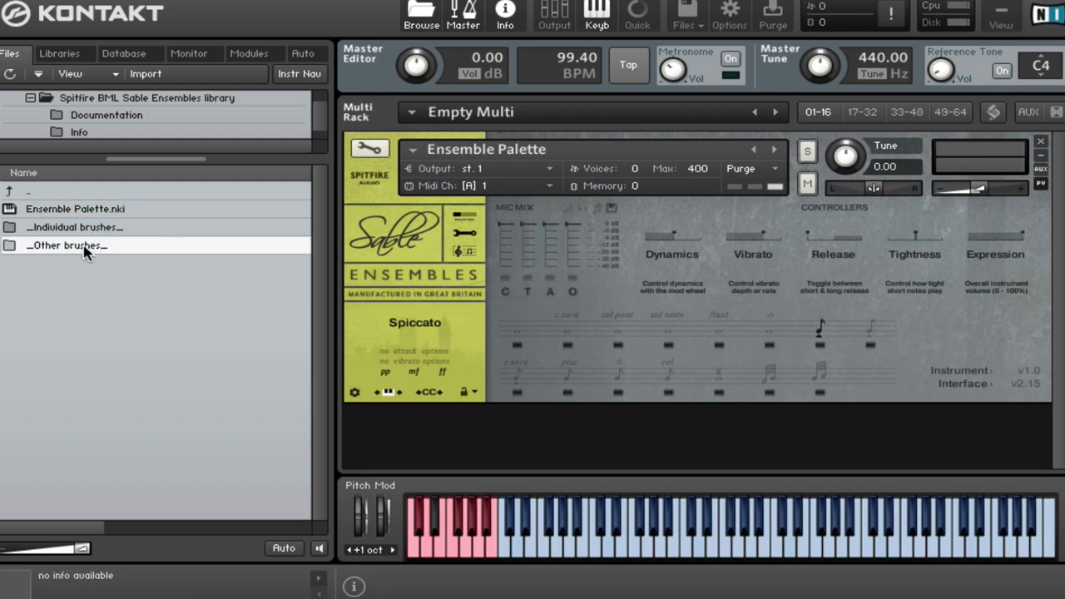
# Step: Load Ensemble Palette - Reverb.nki, set reverb to minimum, purge the T mic and load O
pyautogui.doubleClick(87, 247)
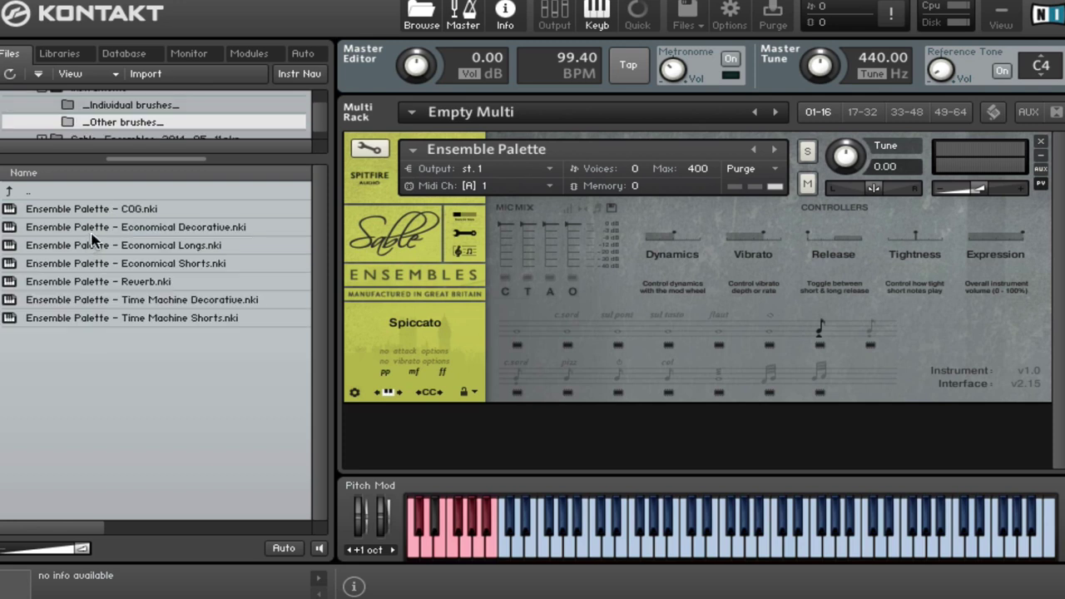
pyautogui.click(111, 282)
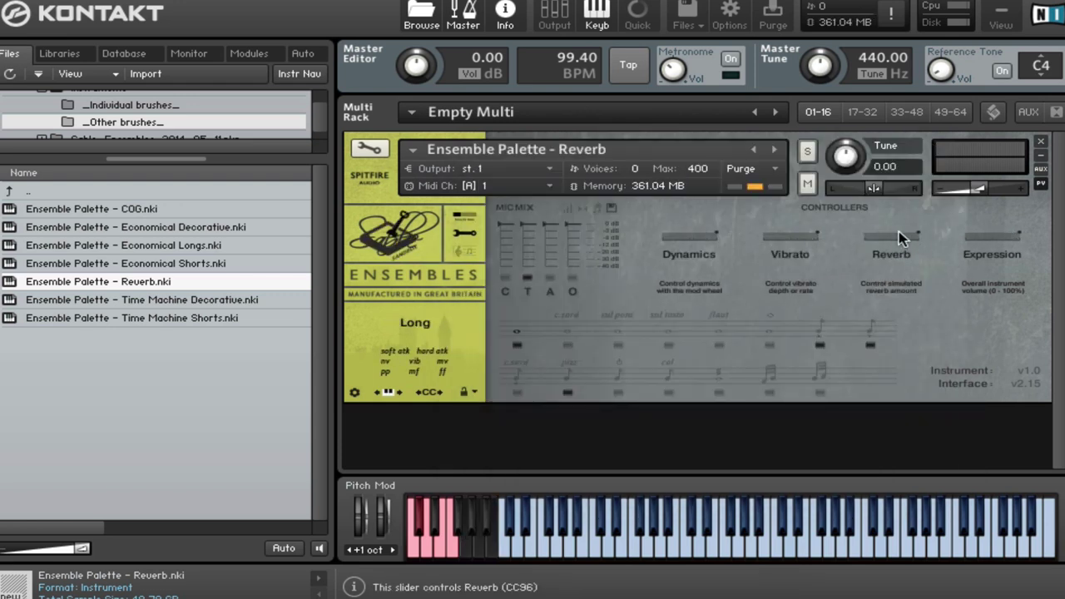
pyautogui.moveTo(896, 239)
pyautogui.mouseDown()
pyautogui.moveTo(914, 243)
pyautogui.moveTo(770, 248)
pyautogui.mouseUp()
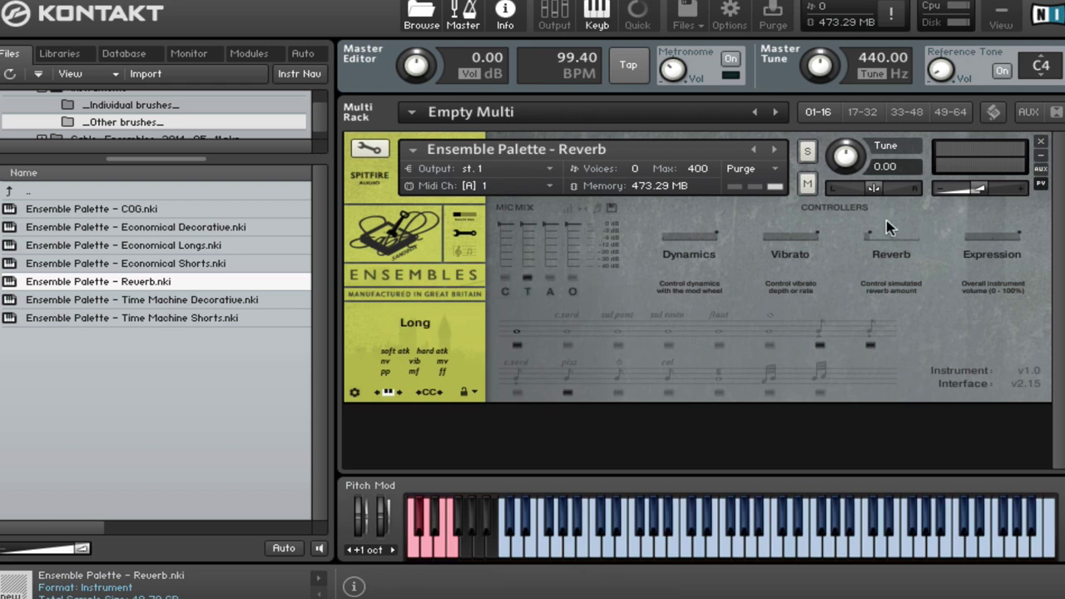
pyautogui.click(526, 278)
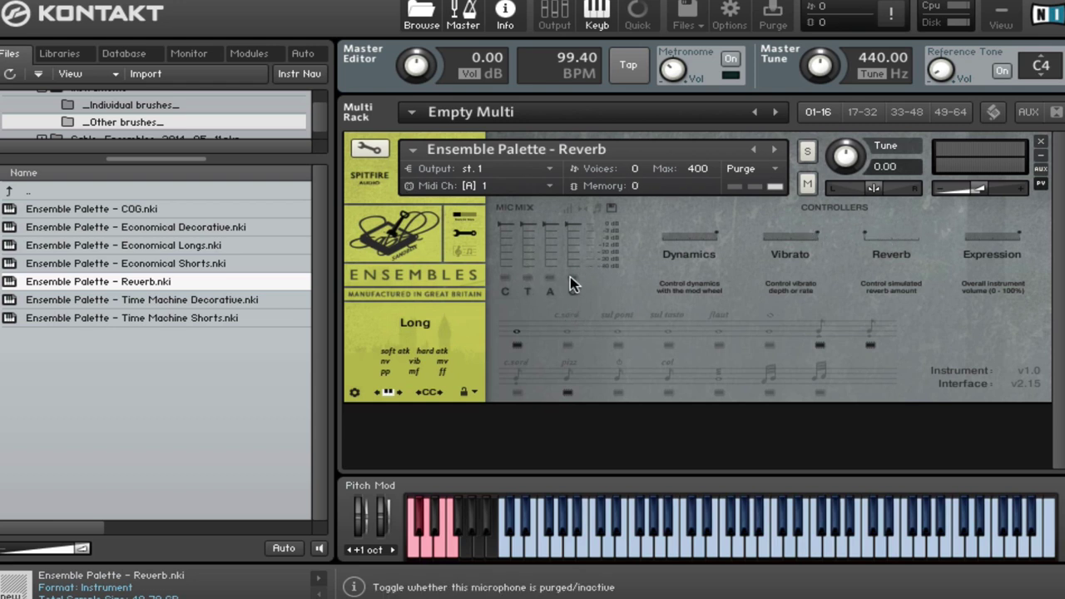
pyautogui.click(571, 279)
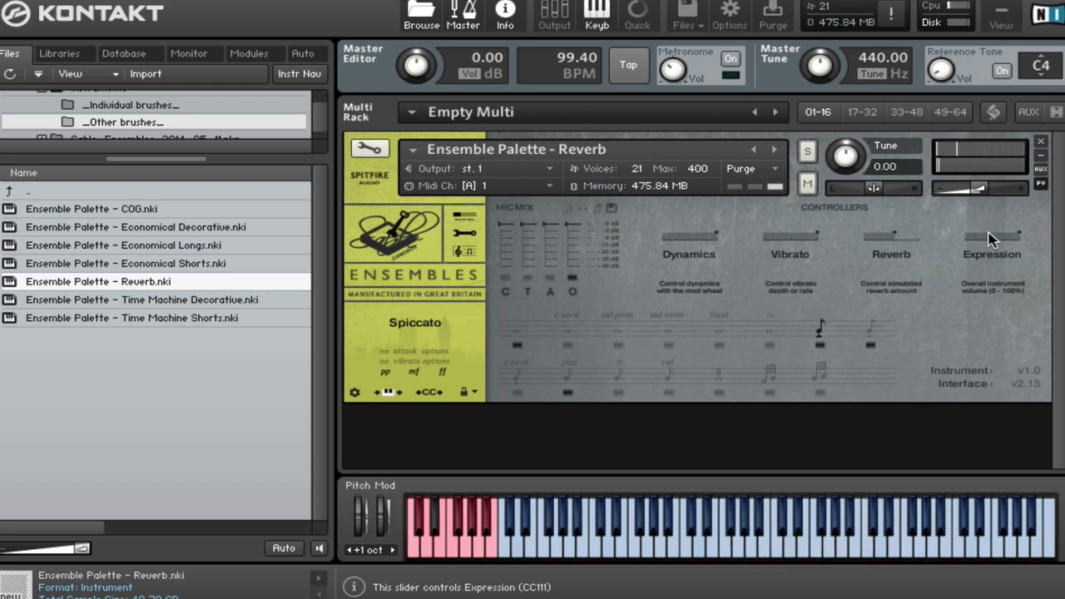
# Step: Sweep reverb to maximum and back down, then switch the mic from O to C
pyautogui.moveTo(879, 250); pyautogui.dragTo(938, 217)
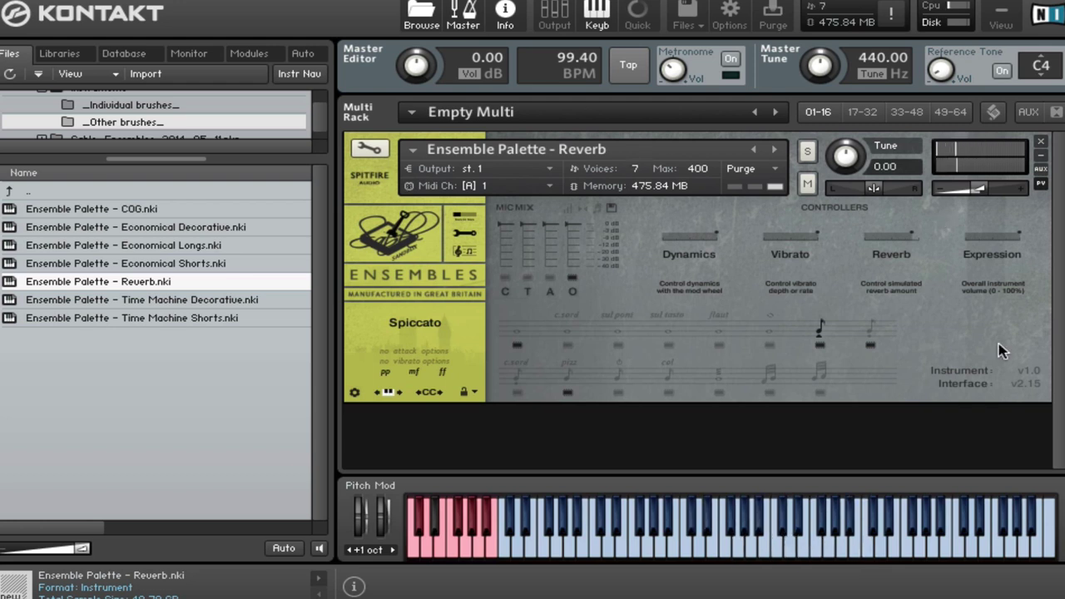
pyautogui.moveTo(909, 241); pyautogui.dragTo(869, 254)
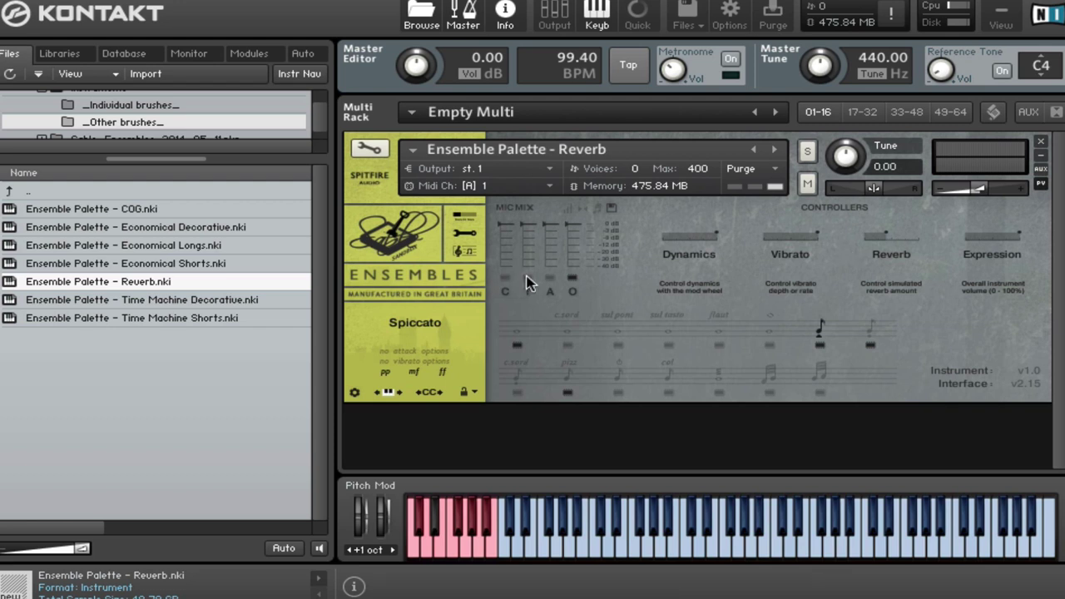
pyautogui.click(571, 277)
pyautogui.click(505, 279)
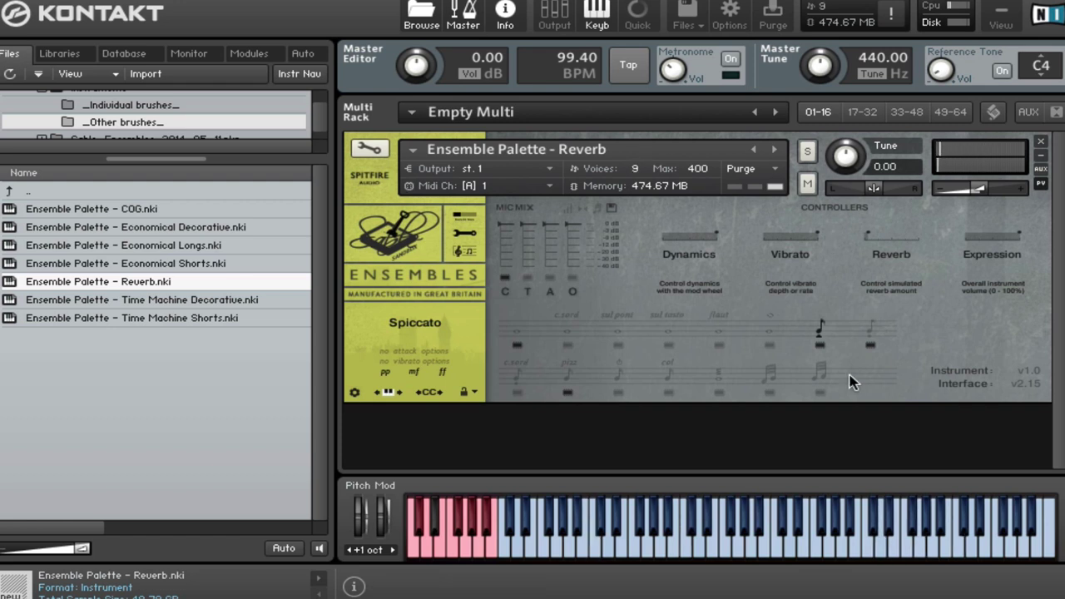
# Step: Raise the reverb slightly, then switch the mic from C to A
pyautogui.moveTo(867, 238); pyautogui.dragTo(944, 237)
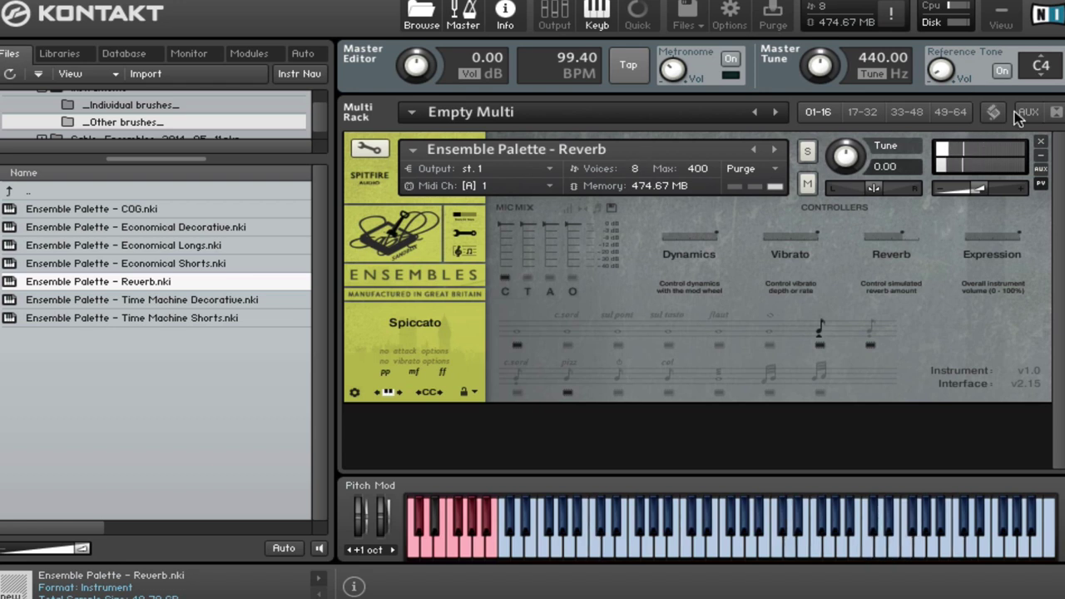
pyautogui.click(505, 277)
pyautogui.click(549, 277)
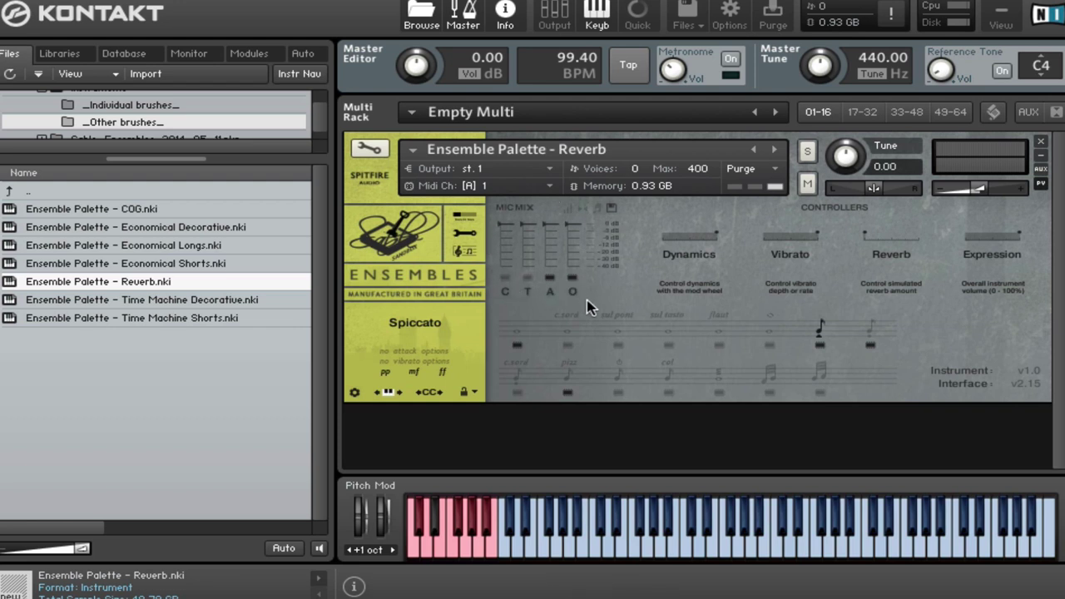
# Step: Activate the O mic so it plays alongside A in the Reverb patch
pyautogui.click(571, 277)
# Step: List the _Individual brushes_ patches, then go back to the Instruments folder
pyautogui.click(138, 106)
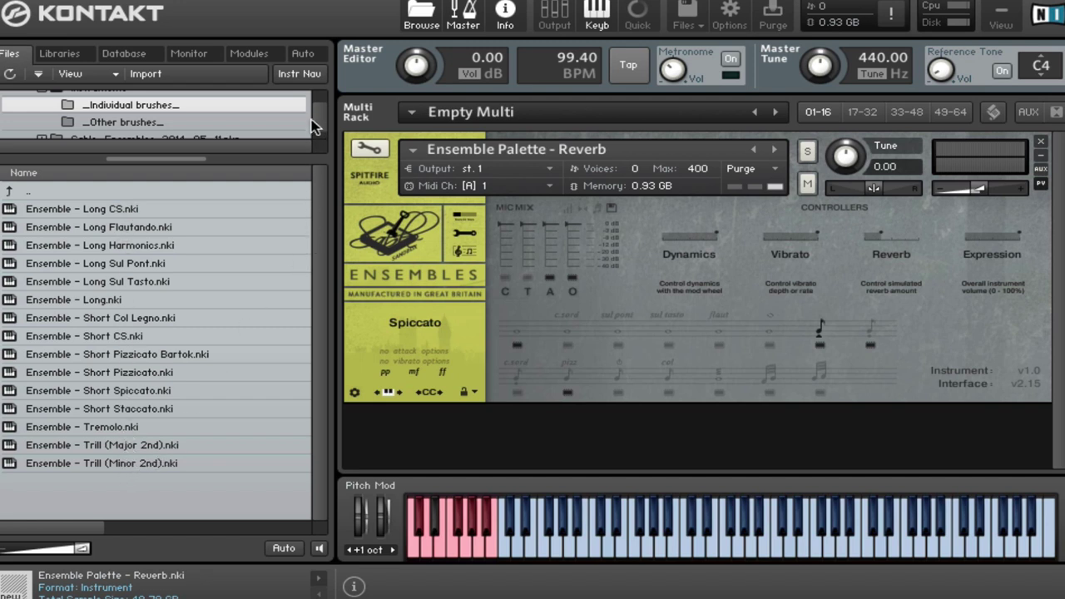
pyautogui.scroll(1, 323, 123)
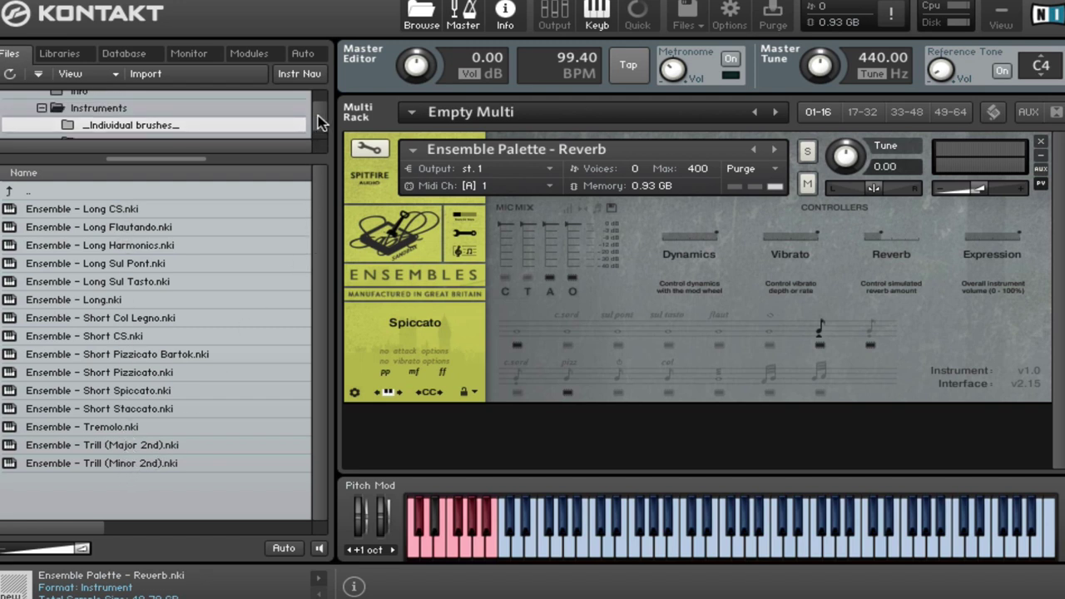
pyautogui.click(103, 114)
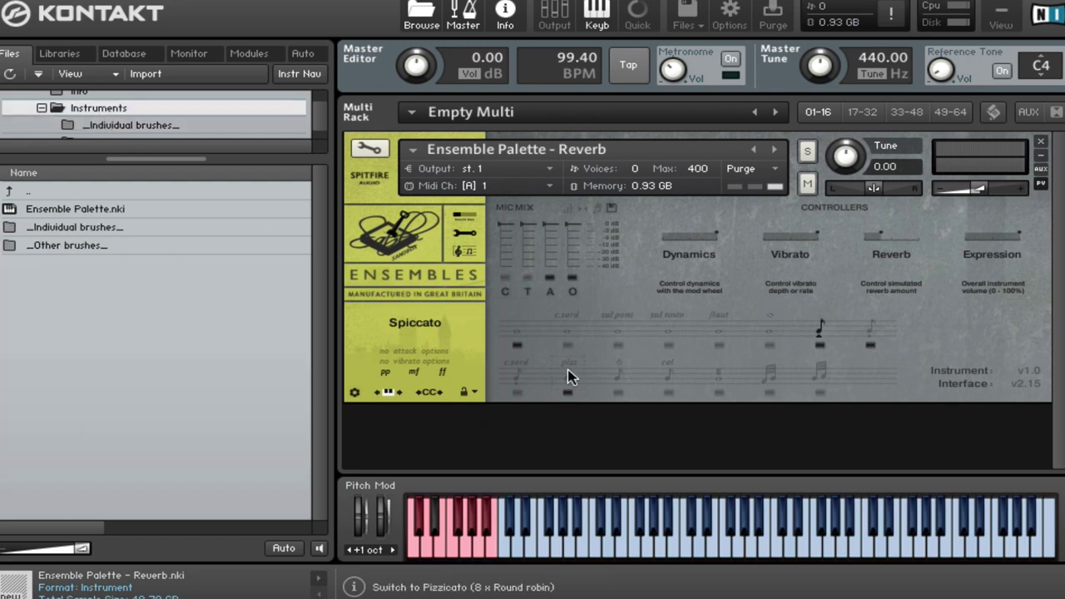